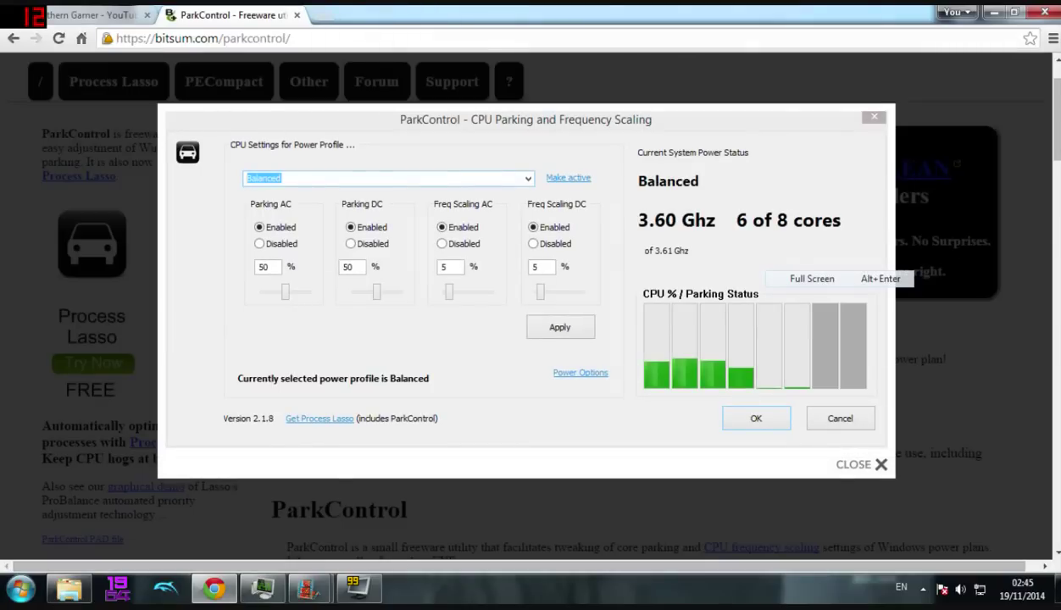
# Close the enlarged screenshot and scroll the bitsum.com page to the Download ParkControl link.
pyautogui.press('Escape')
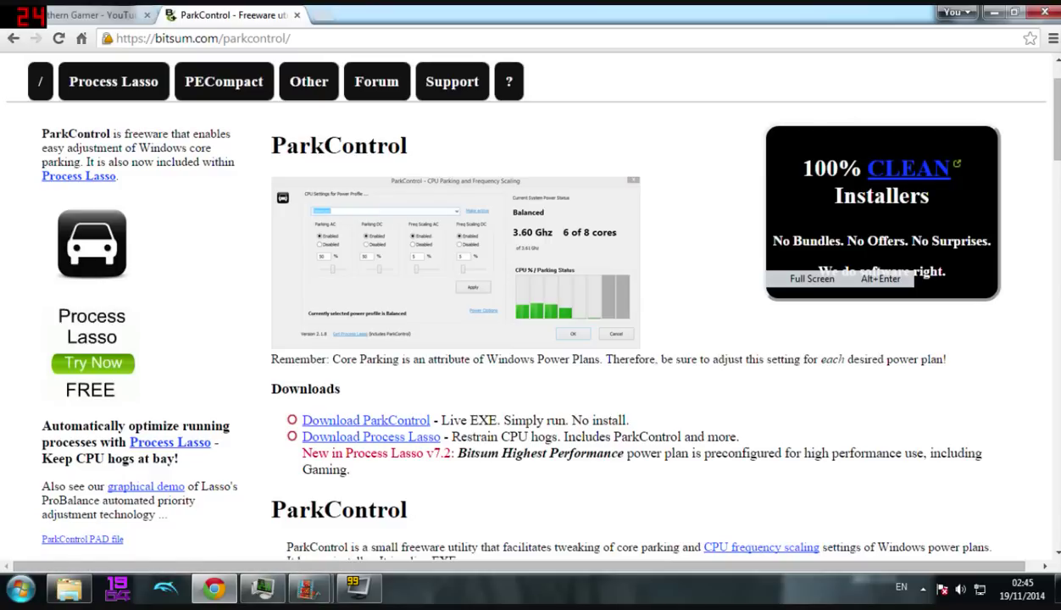
pyautogui.scroll(1, 513, 306)
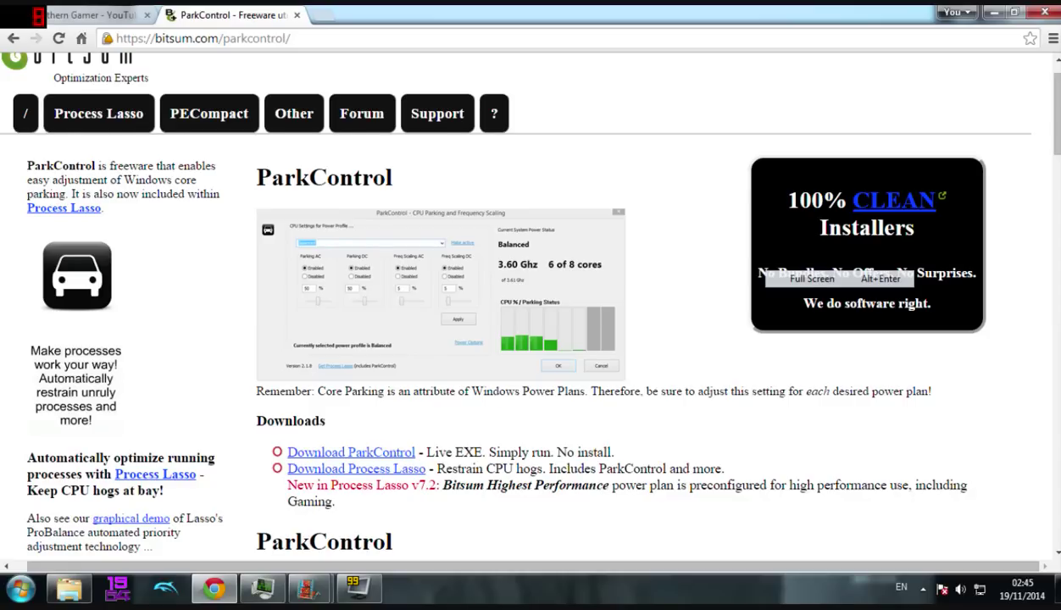
pyautogui.scroll(-1, 513, 306)
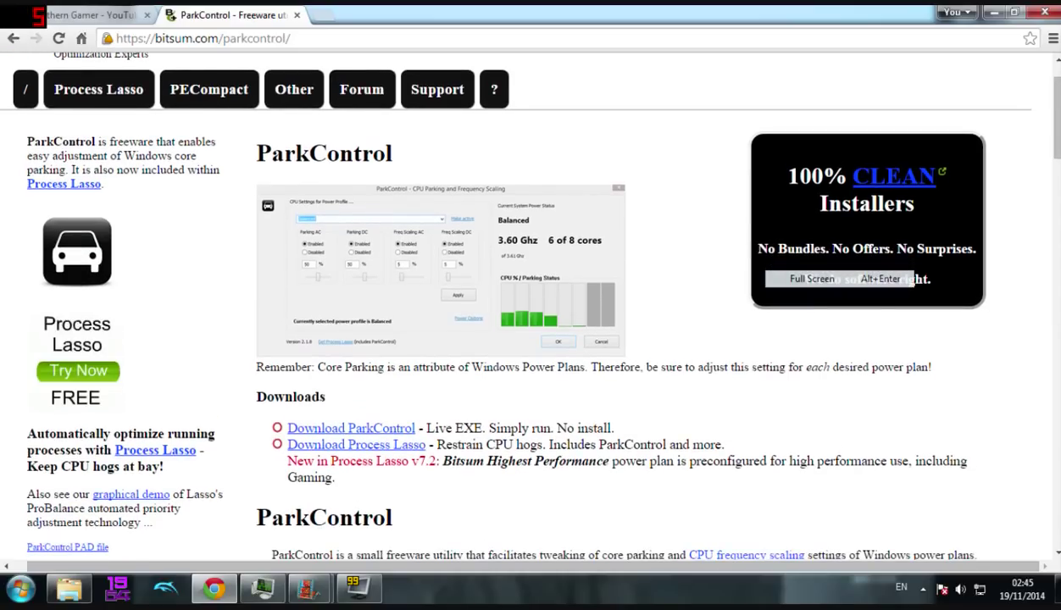
pyautogui.scroll(-1, 356, 409)
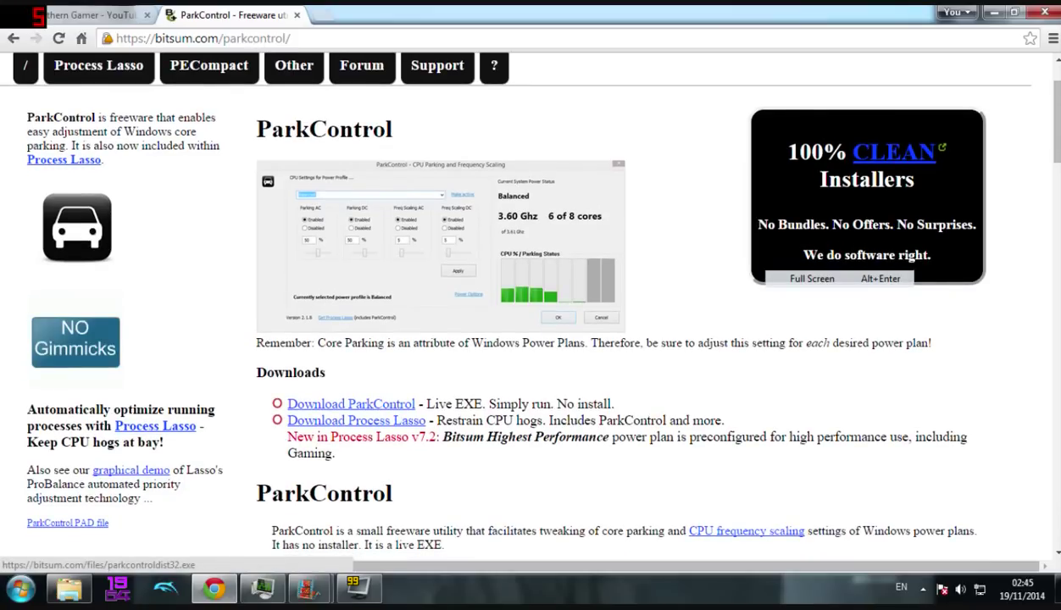
pyautogui.scroll(1, 356, 408)
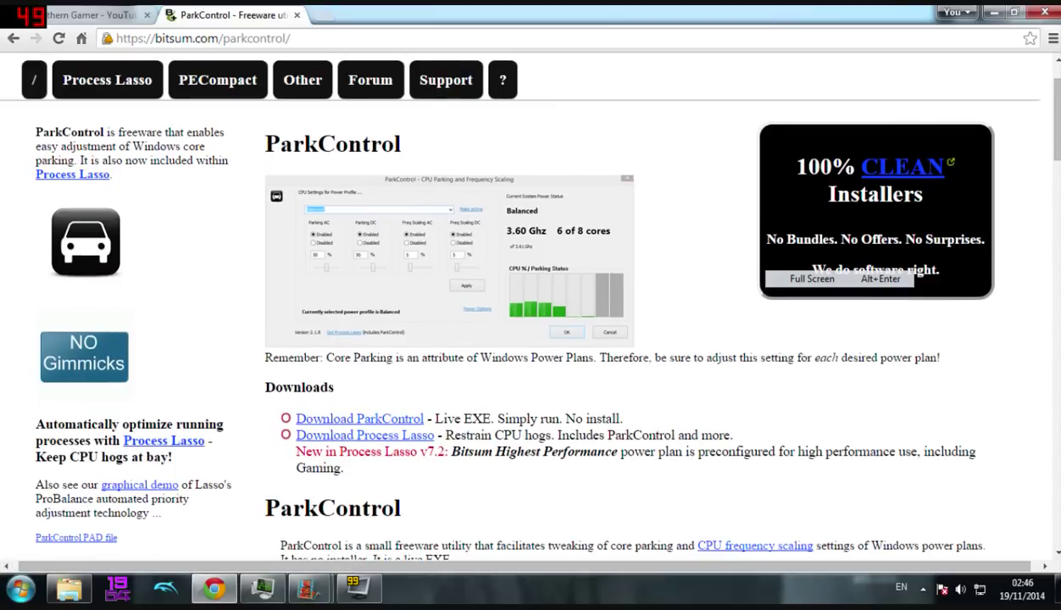
pyautogui.scroll(-1, 356, 409)
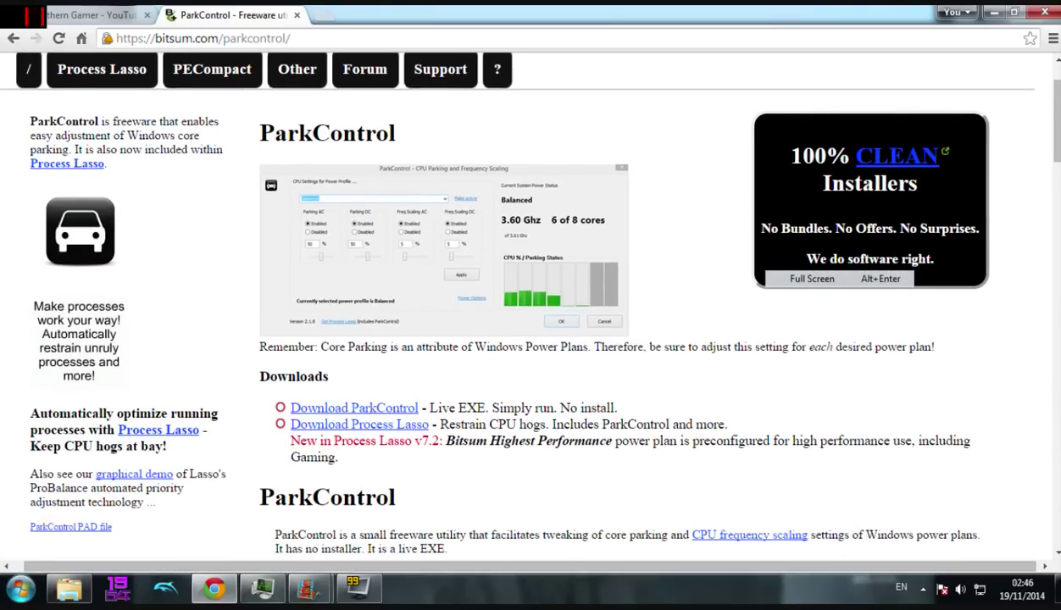
pyautogui.scroll(-1, 356, 408)
pyautogui.scroll(2, 356, 408)
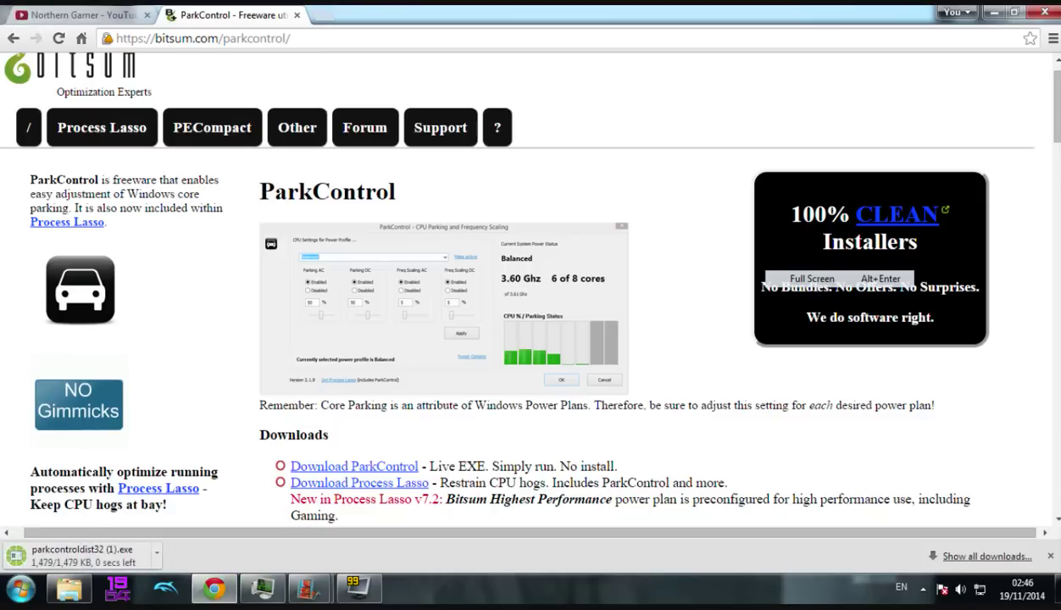
# Open the finished parkcontroldist32 (1).exe download from Chrome's download bar.
pyautogui.scroll(-15, 530, 288)
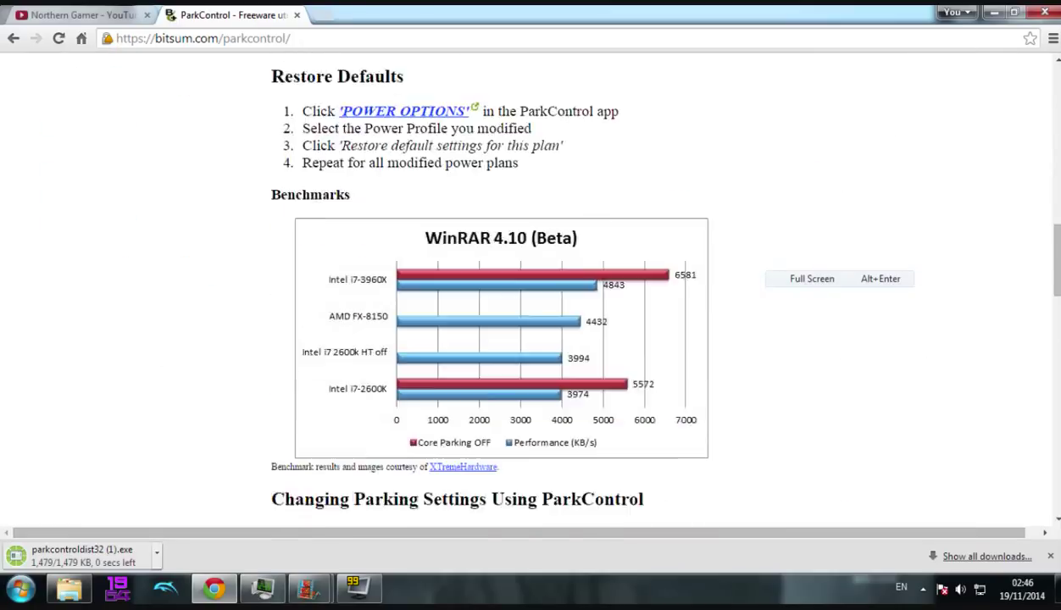
pyautogui.click(156, 551)
pyautogui.scroll(-20, 530, 288)
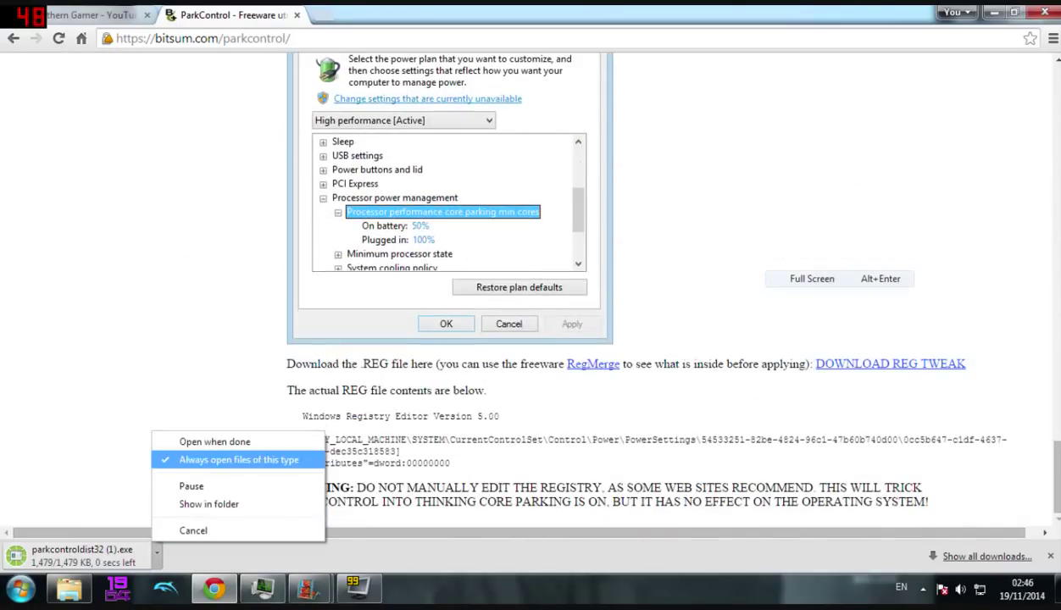
pyautogui.click(214, 442)
pyautogui.scroll(3, 531, 288)
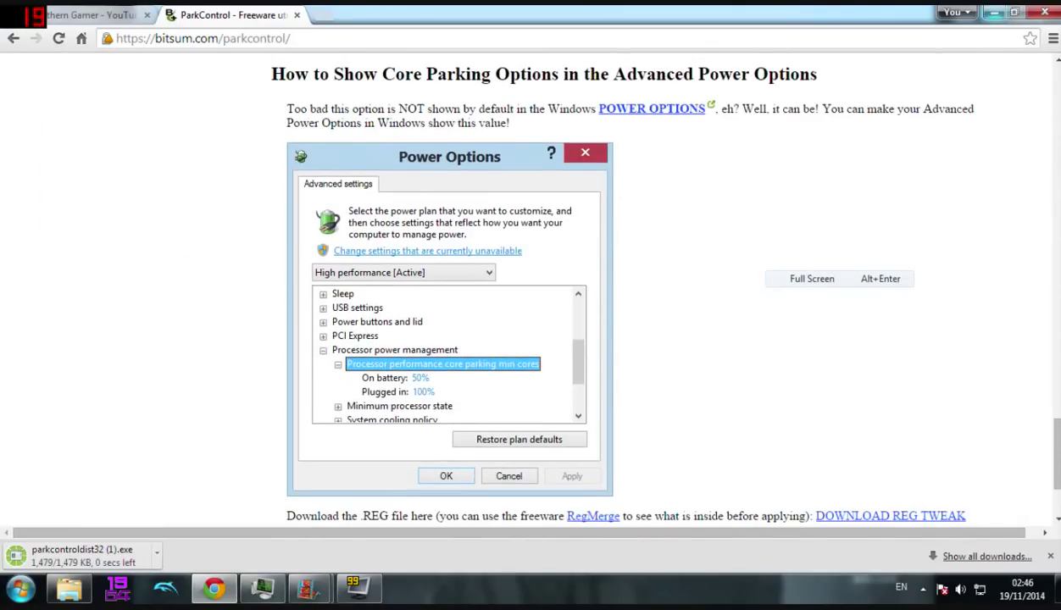
# Minimize the browser and show the desktop so the Security Warning is visible.
pyautogui.hotkey('alt', 'Tab')
pyautogui.press('super+d')
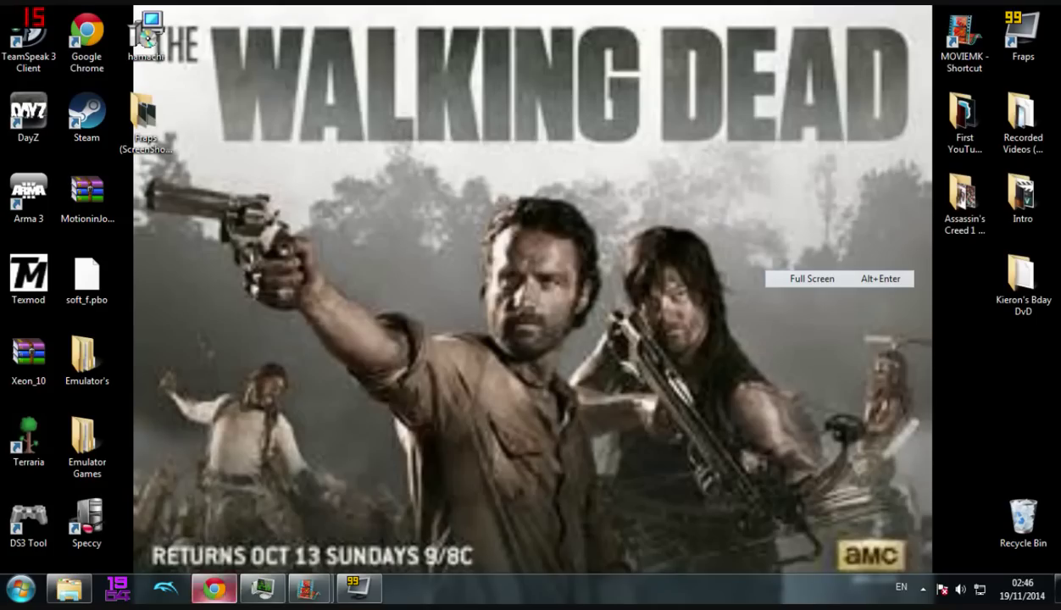
pyautogui.click(214, 588)
pyautogui.scroll(20, 542, 288)
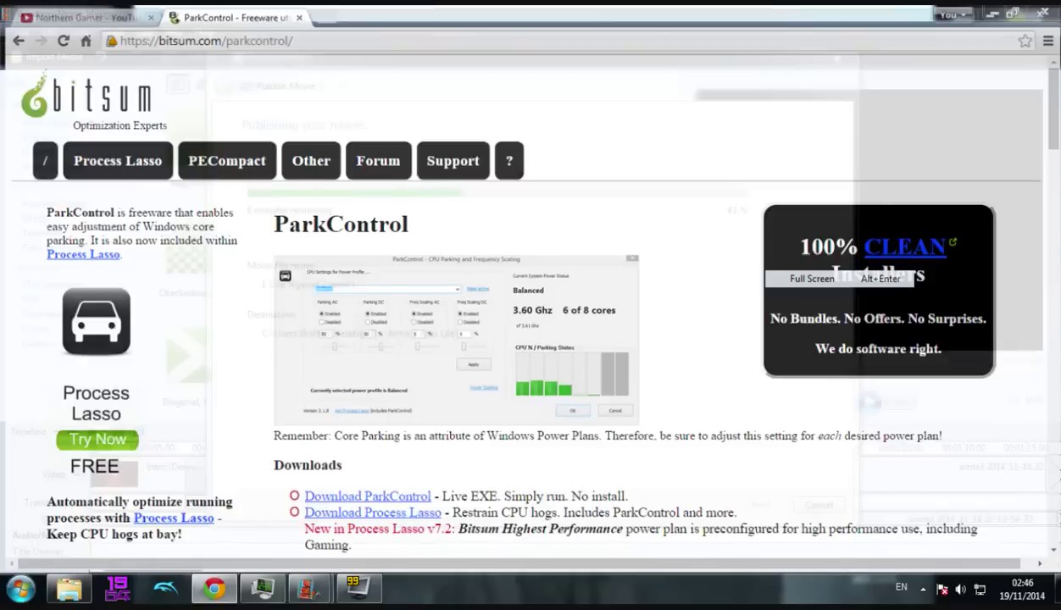
pyautogui.click(994, 13)
pyautogui.click(1056, 591)
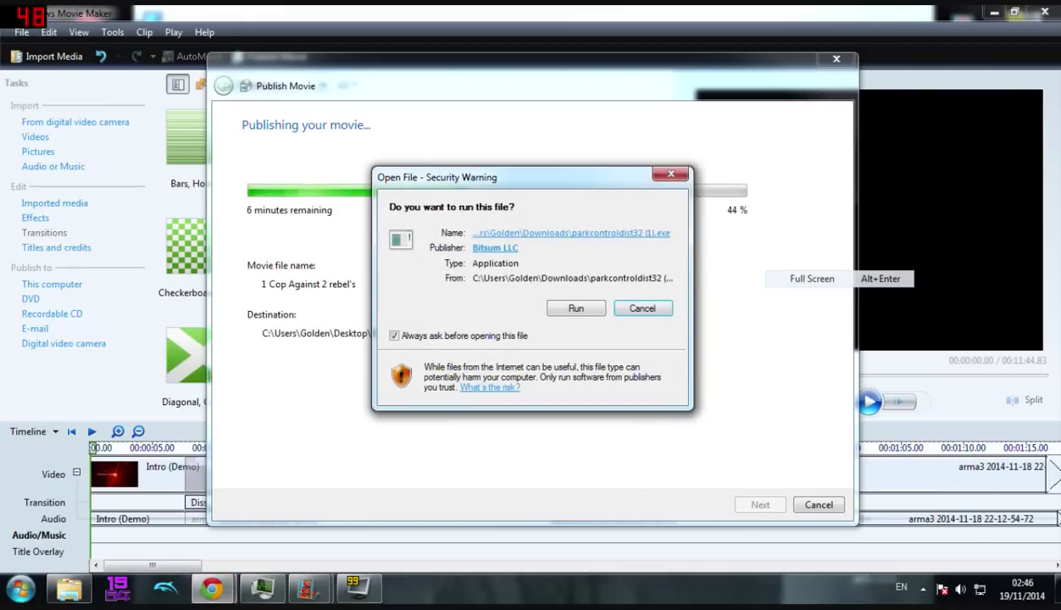
# Allow parkcontroldist32 (1).exe to run so ParkControl opens on High performance.
pyautogui.click(576, 308)
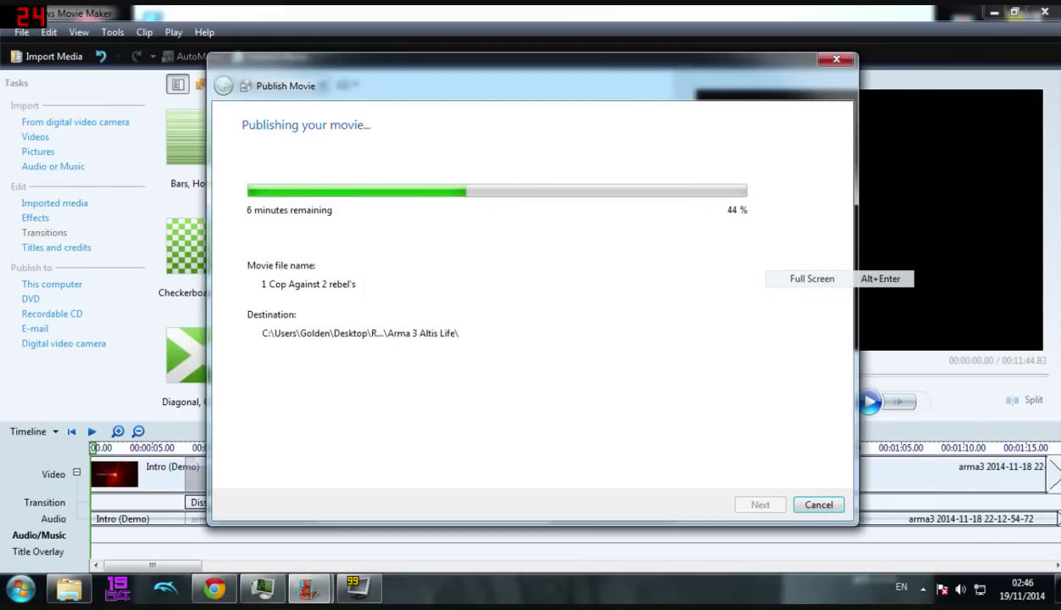
pyautogui.press('super+d')
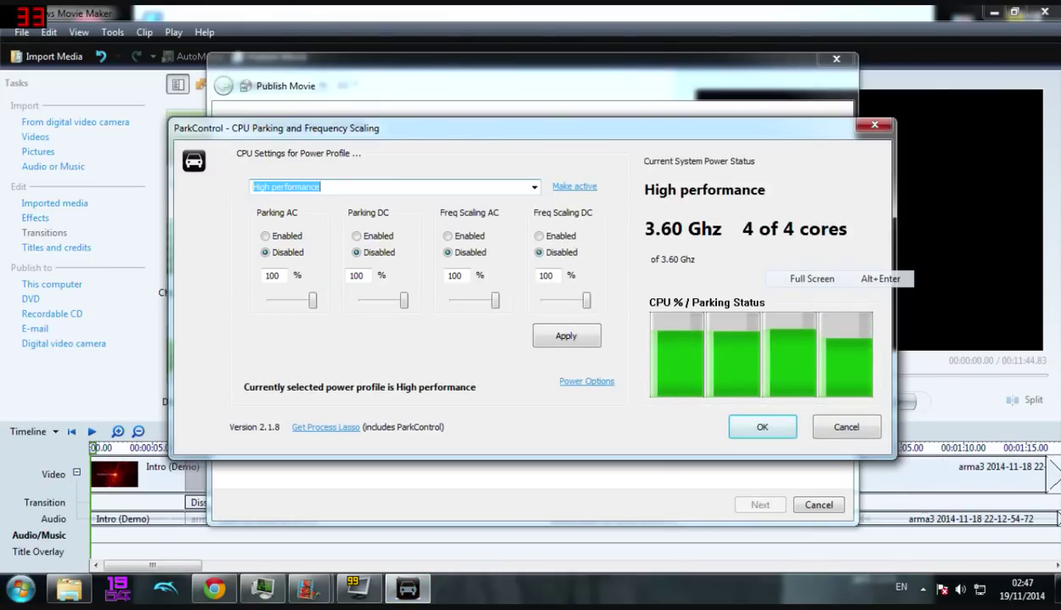
pyautogui.hotkey('alt', 'Down')
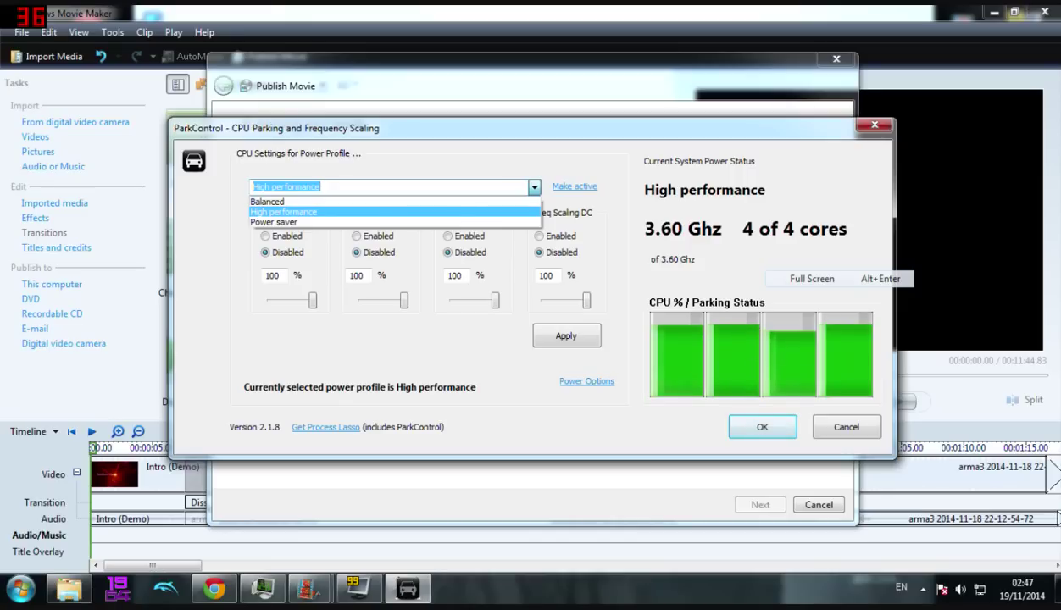
pyautogui.press('Up')
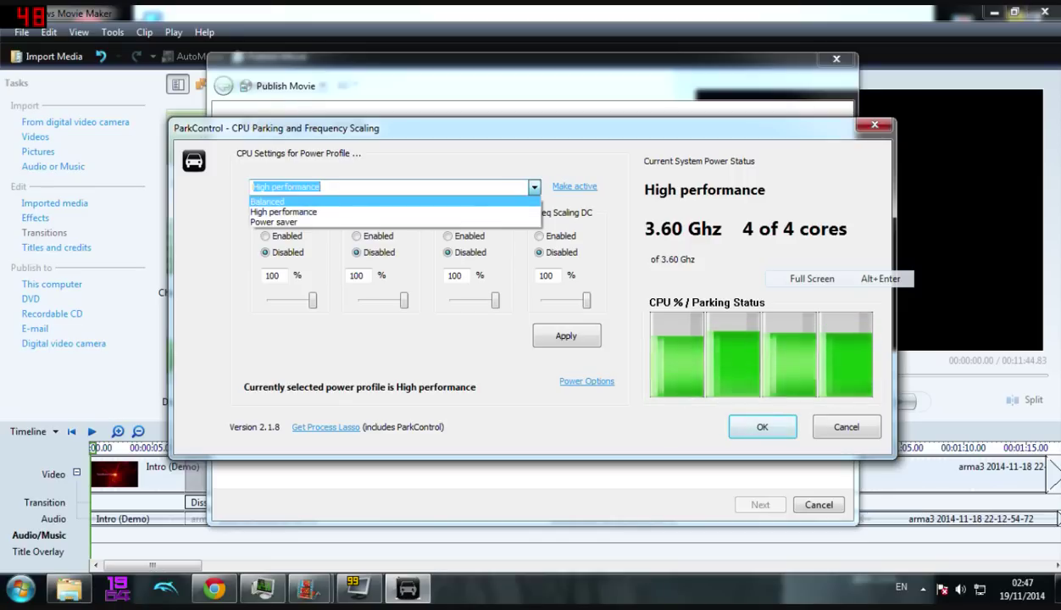
pyautogui.press('Return')
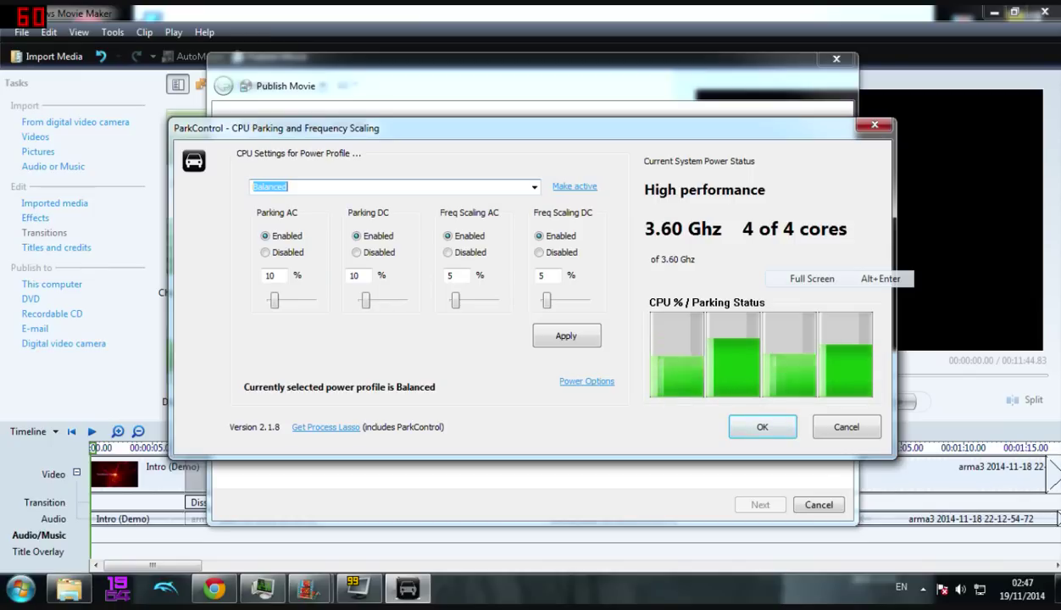
pyautogui.click(534, 186)
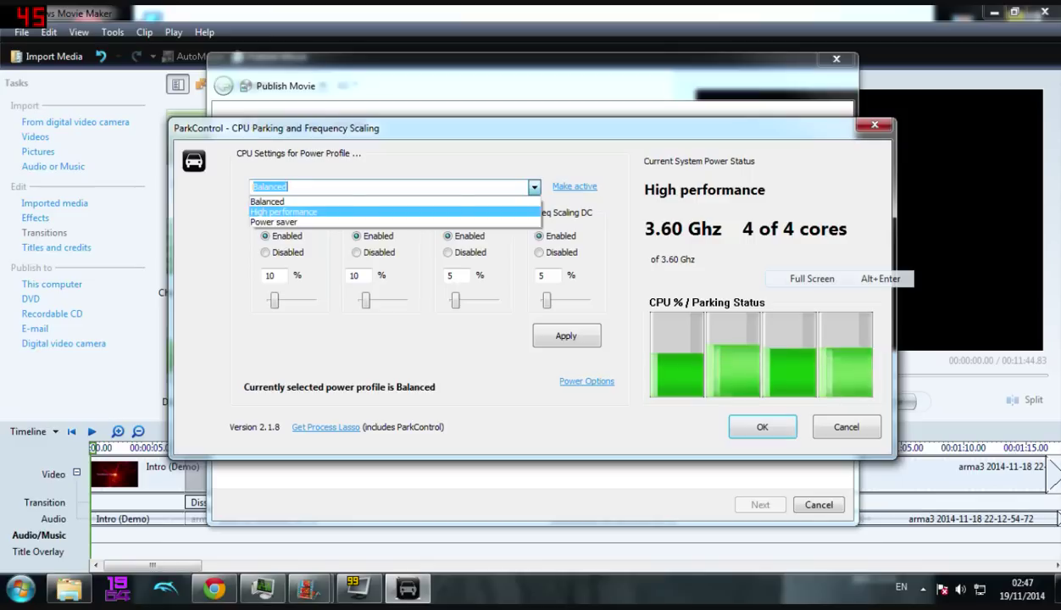
pyautogui.press('Return')
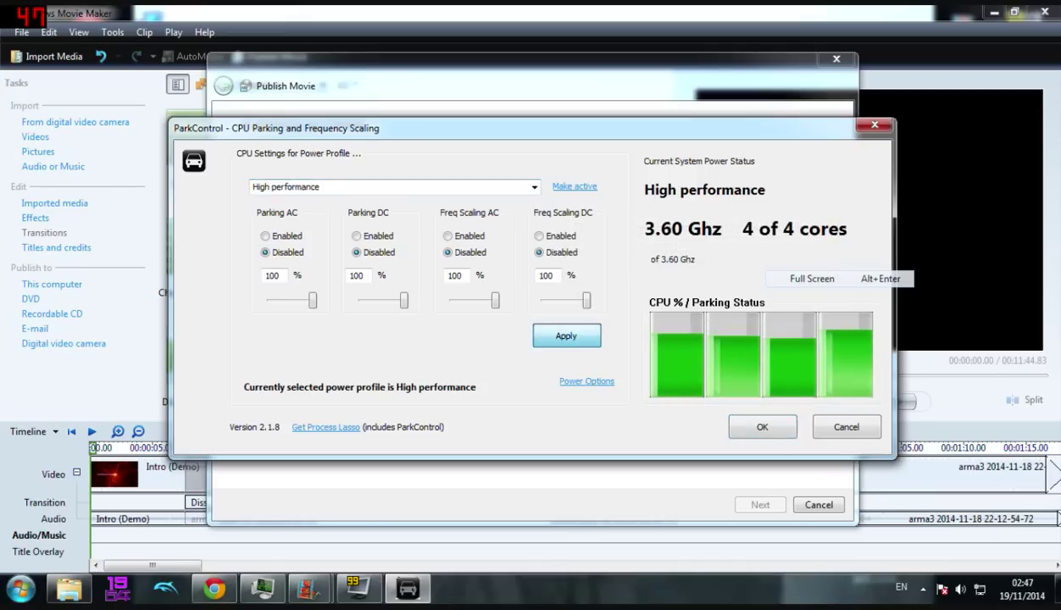
# Apply the High performance settings, dismiss the confirmation, and close ParkControl.
pyautogui.click(566, 336)
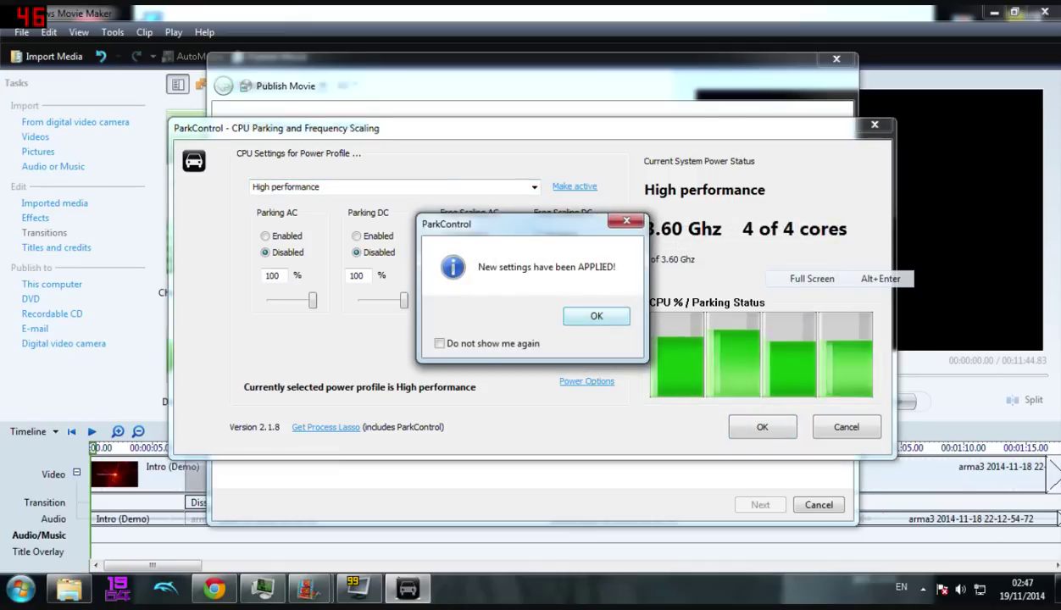
pyautogui.press('Return')
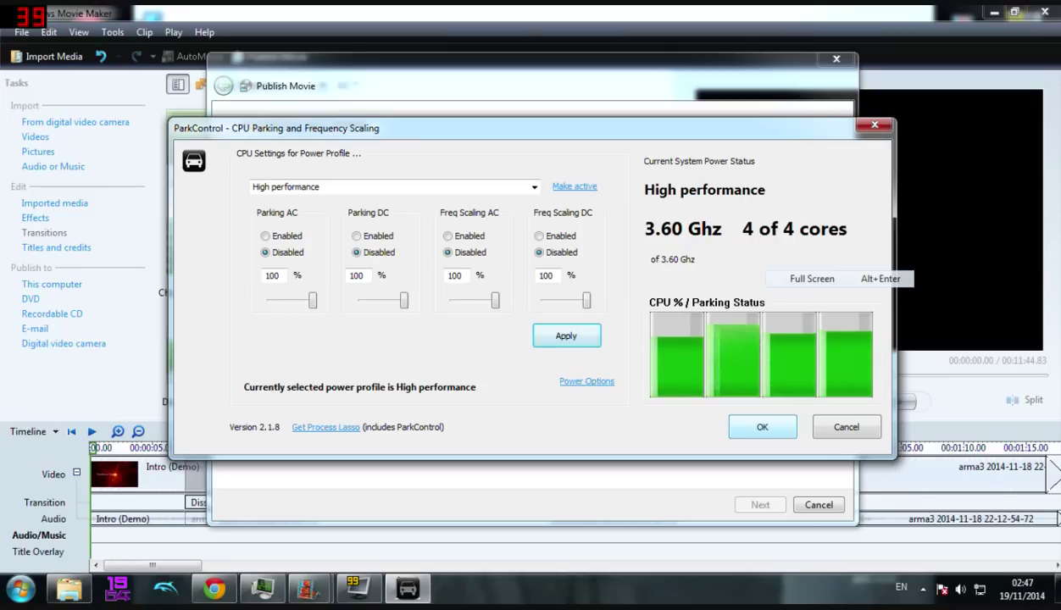
pyautogui.press('Return')
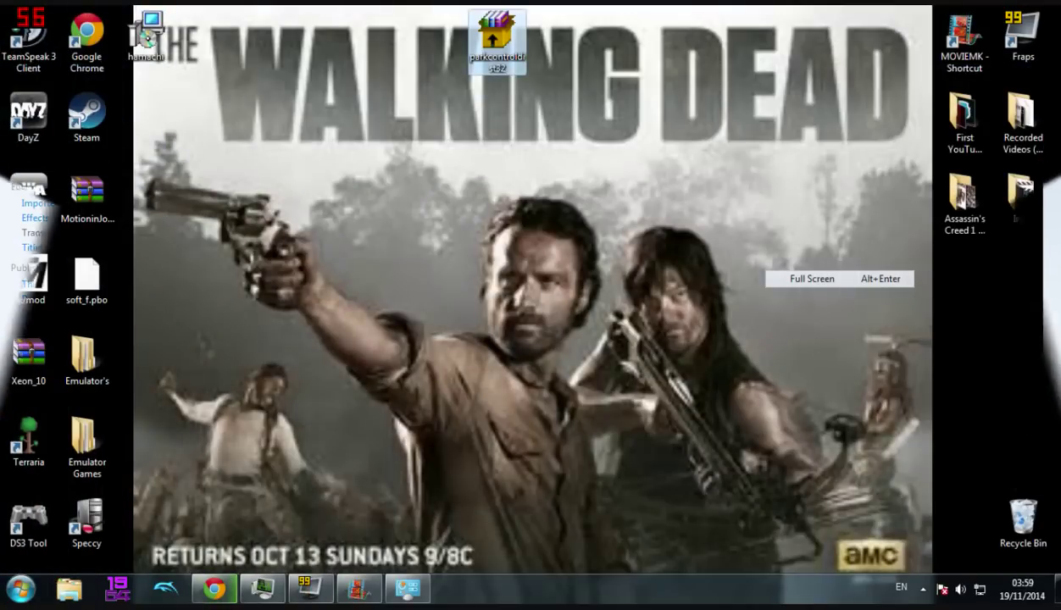
# Let the desktop parkcontroldist32 file run, opening ParkControl on the Balanced profile.
pyautogui.hotkey('alt', 'r')
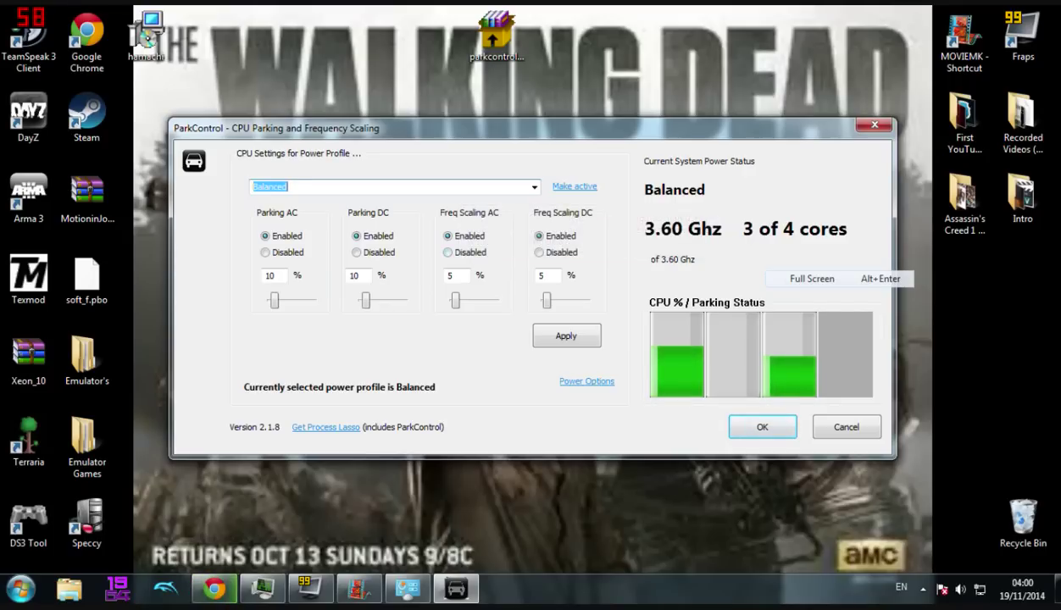
# Choose High performance in the profile list and make it the active profile.
pyautogui.hotkey('alt', 'Down')
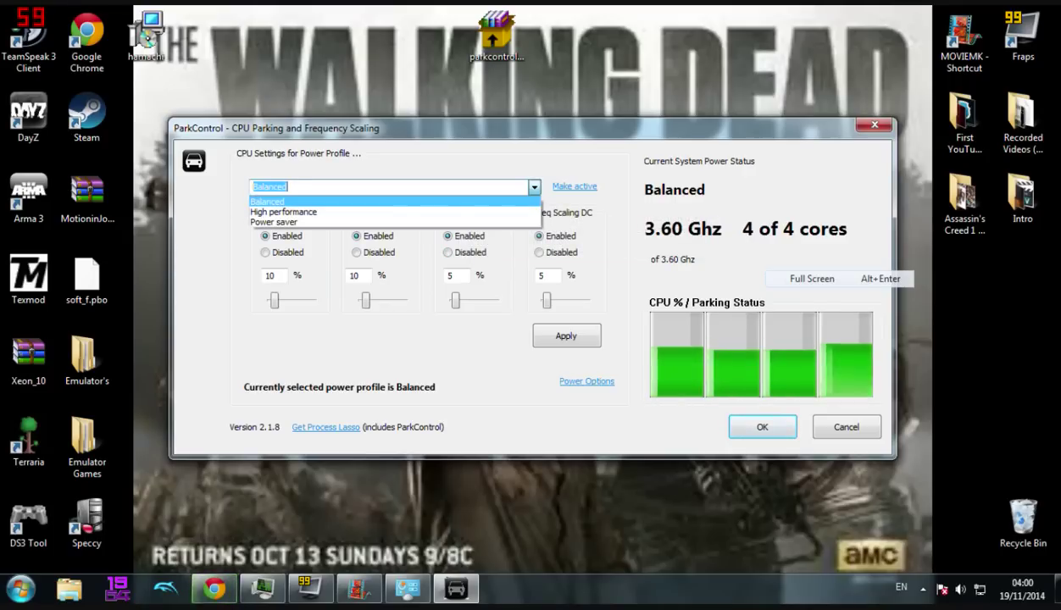
pyautogui.press('Return')
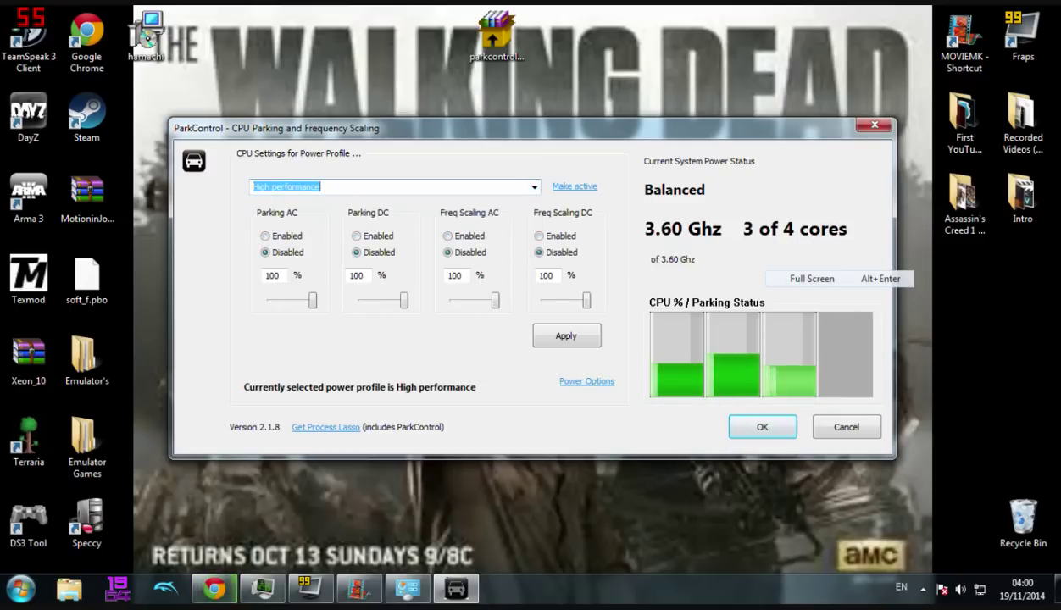
pyautogui.press('Tab')
pyautogui.press('Return')
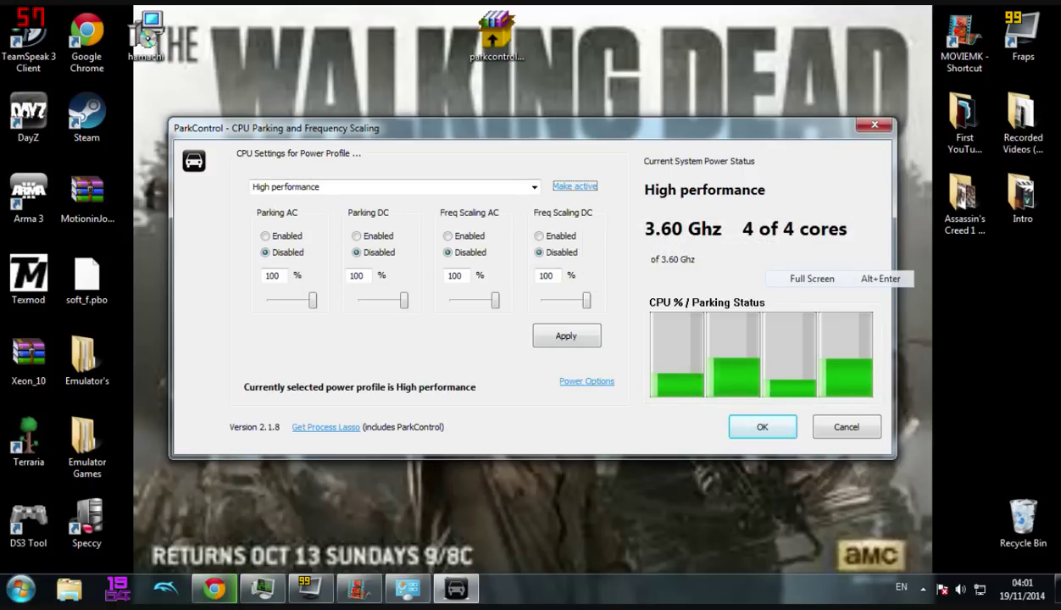
# Apply the High performance settings and dismiss the 'New settings have been APPLIED!' message.
pyautogui.click(567, 335)
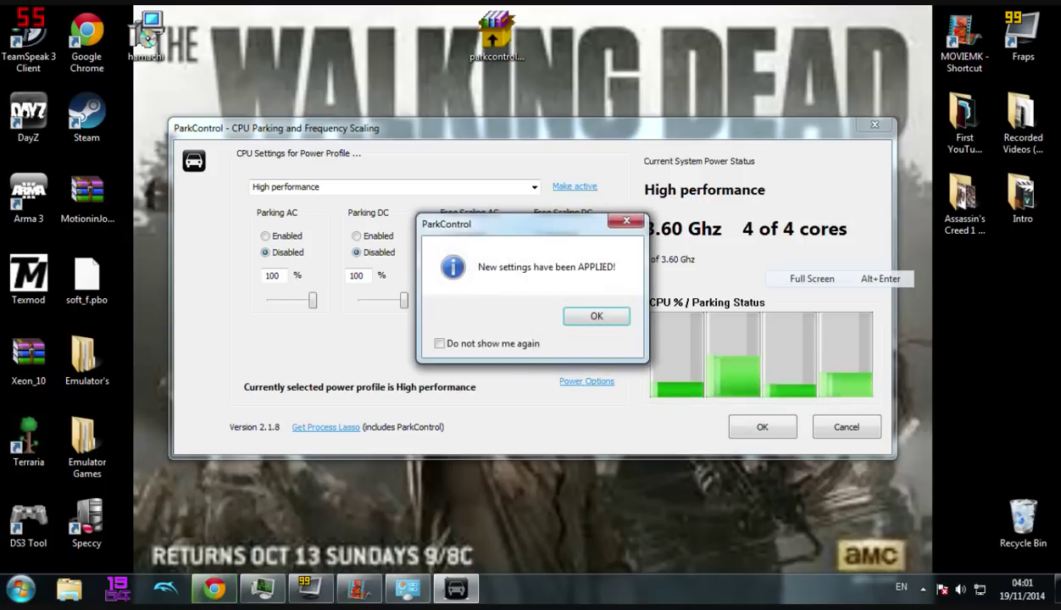
pyautogui.click(604, 315)
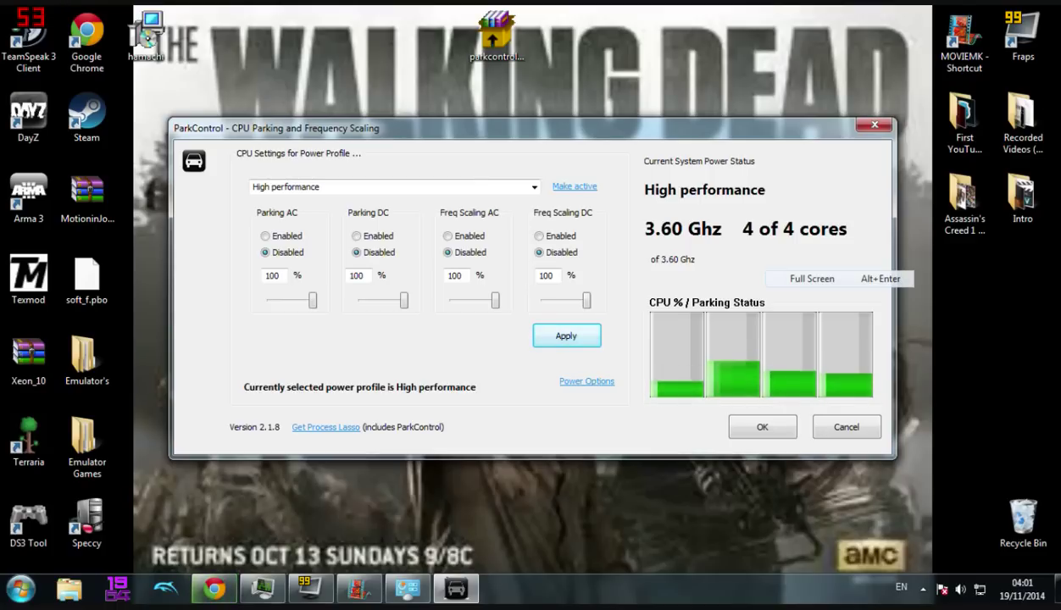
# Close the ParkControl window, leaving the High performance settings applied.
pyautogui.hotkey('alt', 'F4')
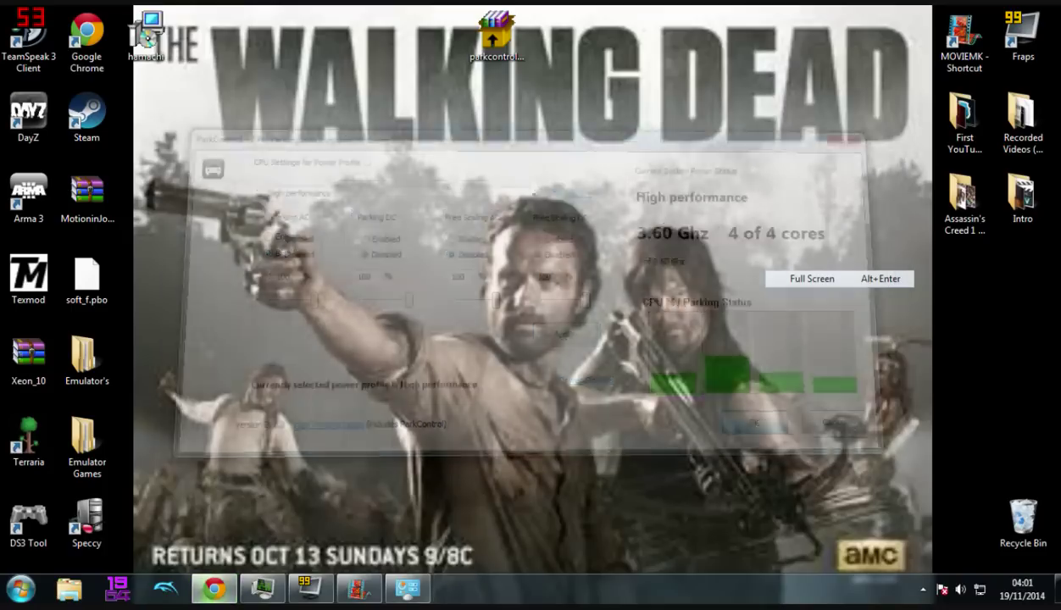